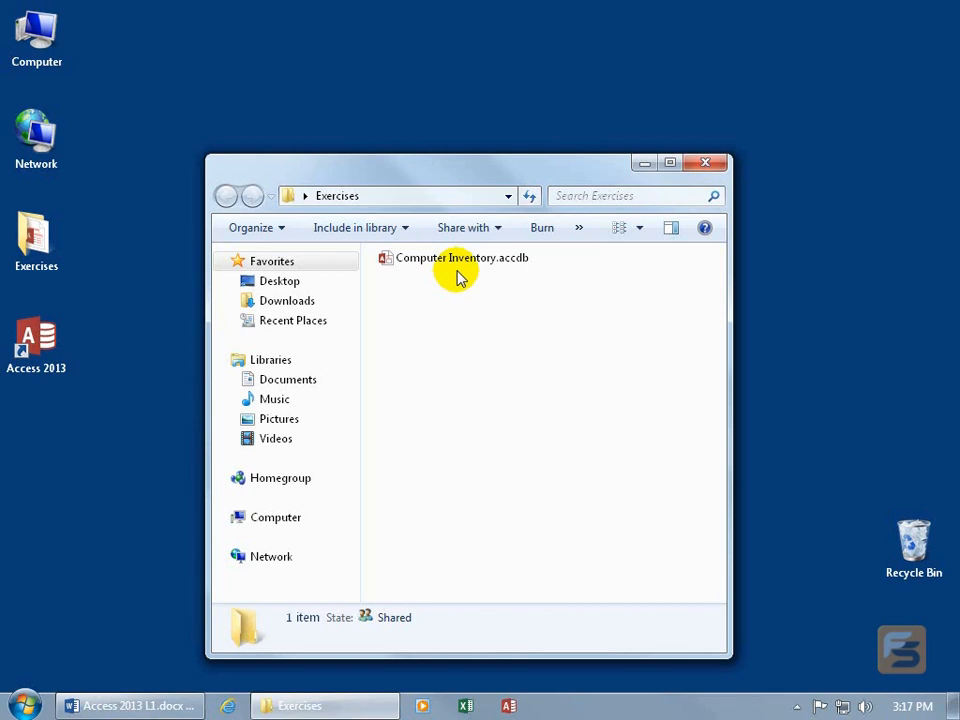
- Close the Exercises folder window, and launch and close Access 2013
{"action": "left_click", "coordinate": [705, 162]}
{"action": "double_click", "coordinate": [38, 350]}
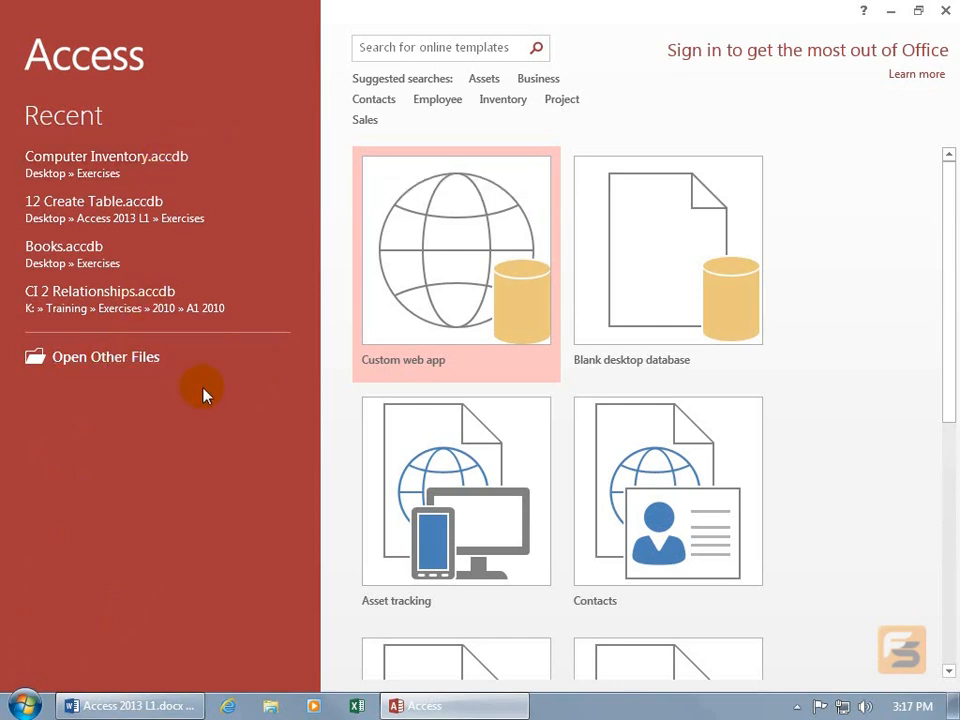
{"action": "left_click", "coordinate": [945, 10]}
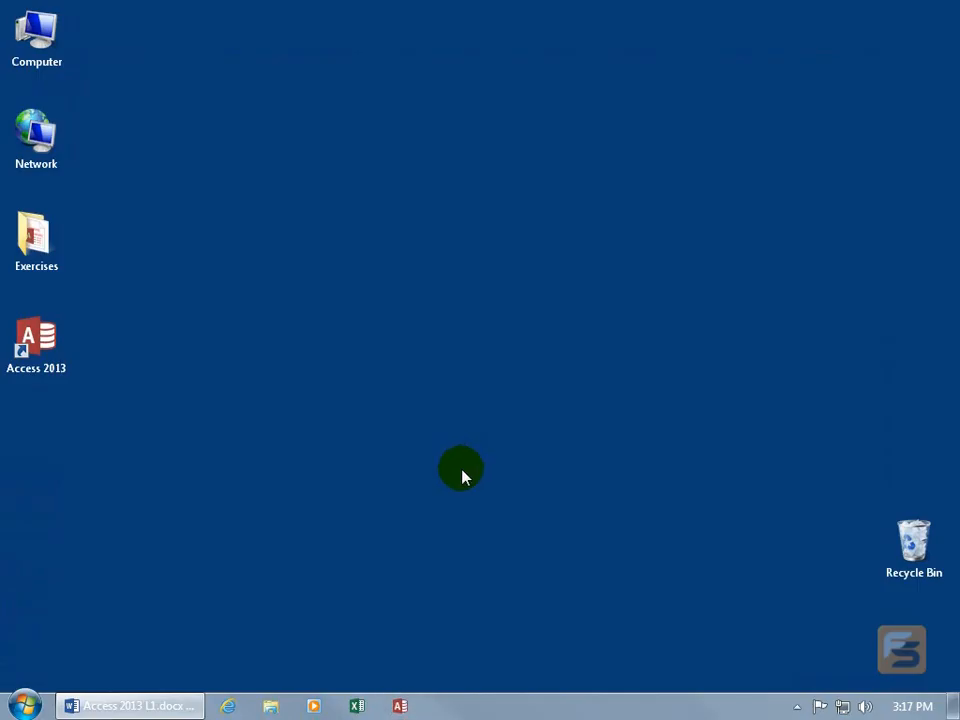
- Pin and unpin Computer Inventory.accdb in the recent files of Access, and open that database
{"action": "right_click", "coordinate": [402, 707]}
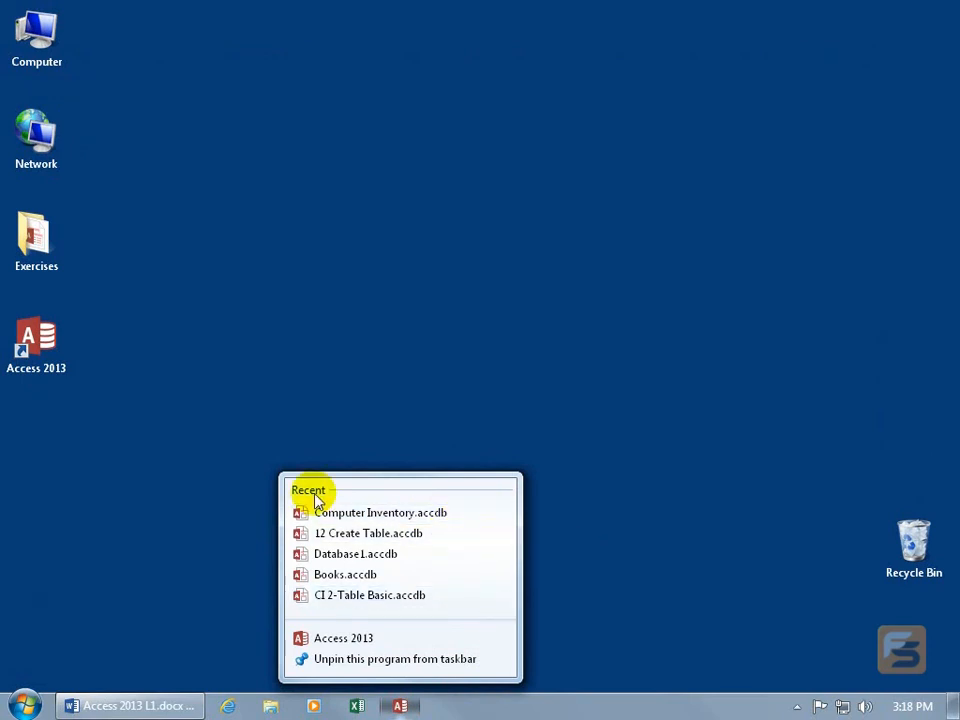
{"action": "left_click", "coordinate": [499, 514]}
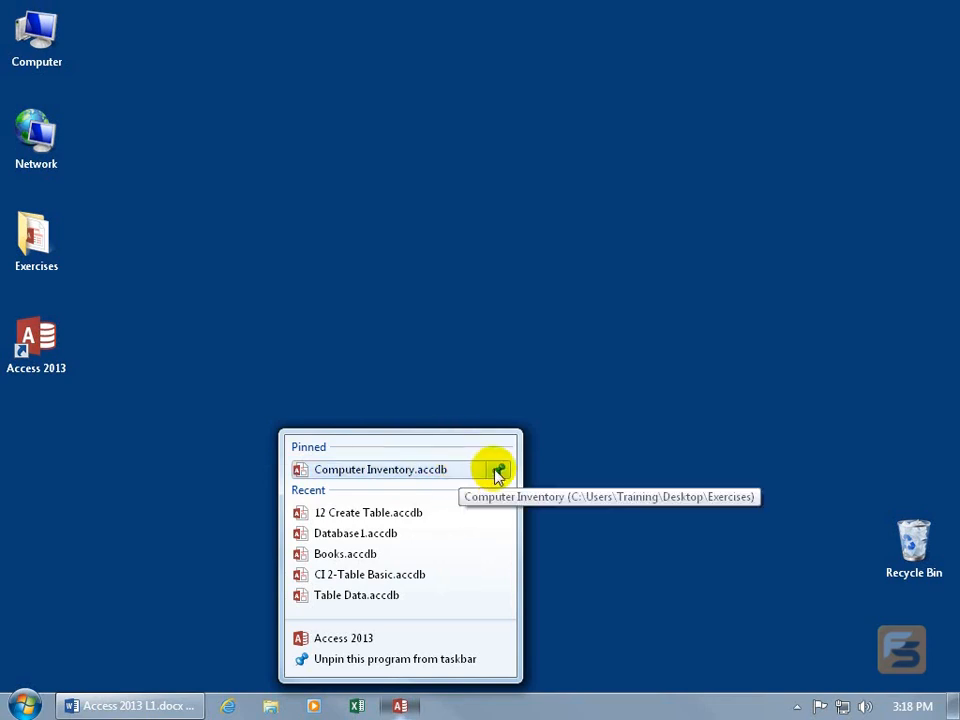
{"action": "left_click", "coordinate": [498, 469]}
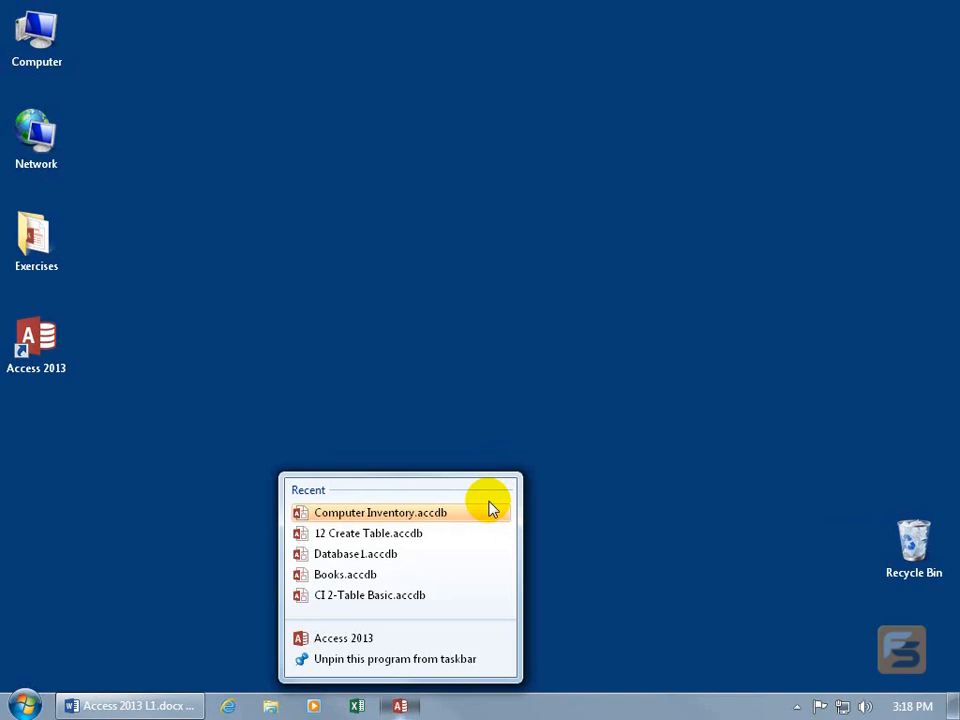
{"action": "left_click", "coordinate": [448, 516]}
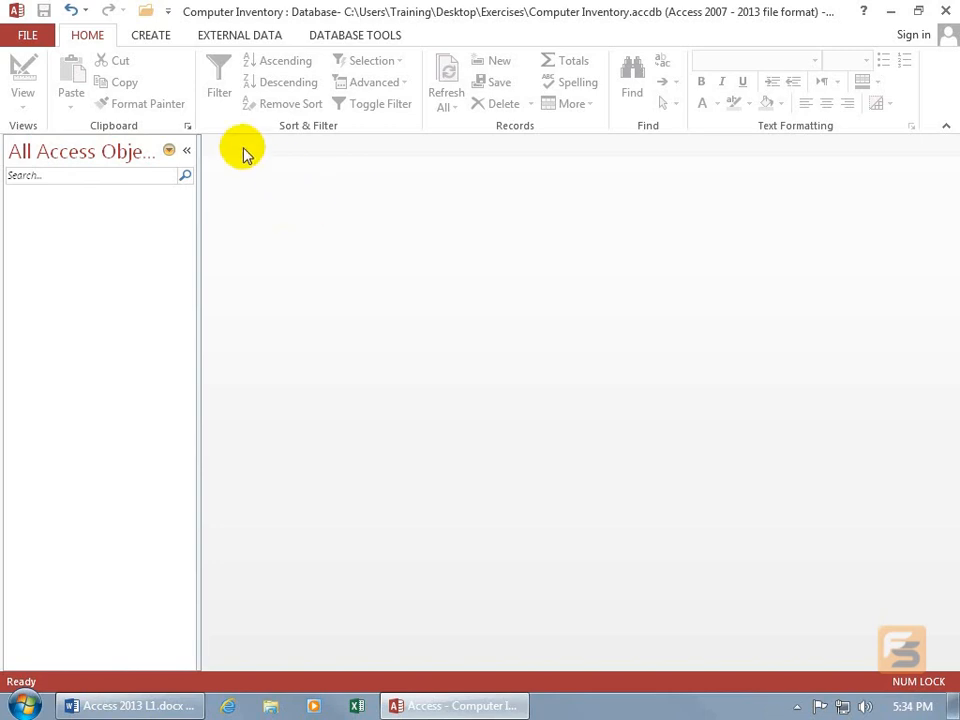
- Create a new table in Datasheet view and rename its ID field to Asset Tag
{"action": "left_click", "coordinate": [160, 38]}
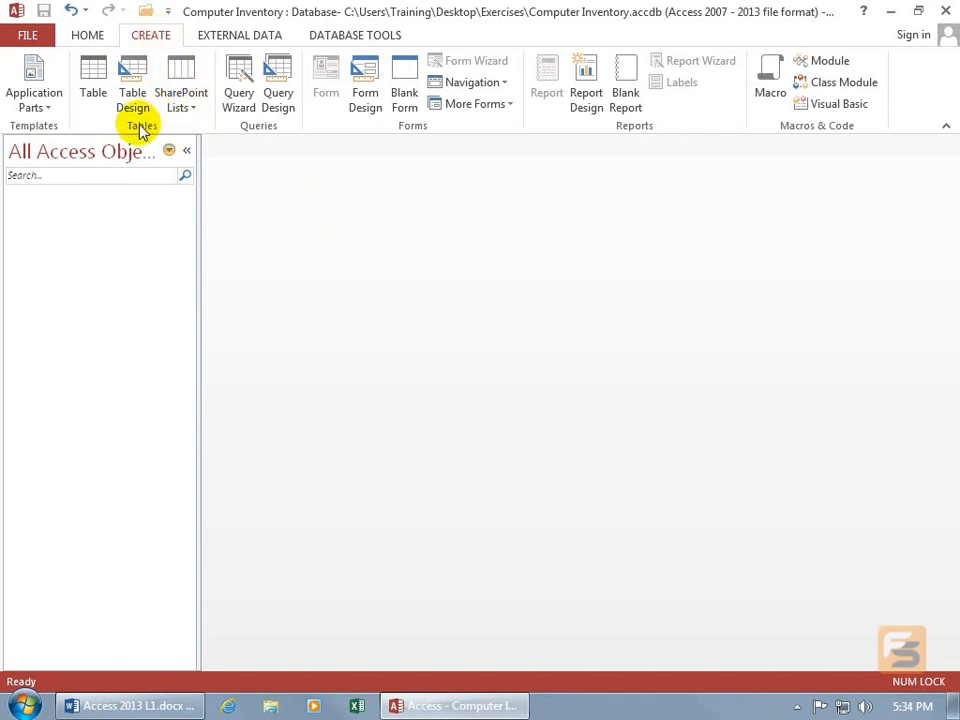
{"action": "left_click", "coordinate": [93, 86]}
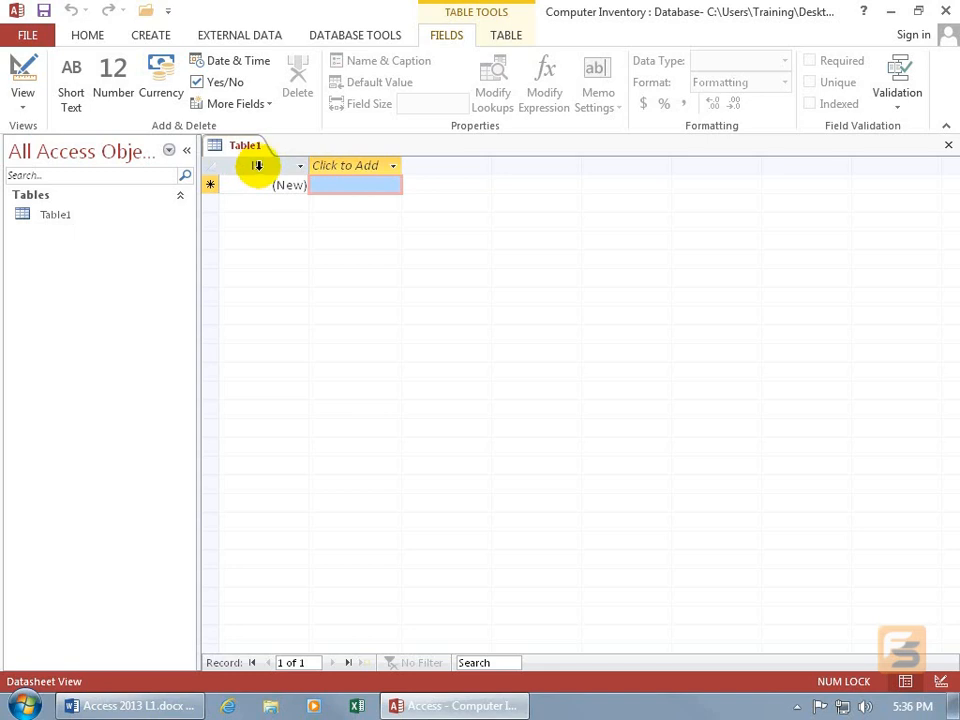
{"action": "double_click", "coordinate": [257, 165]}
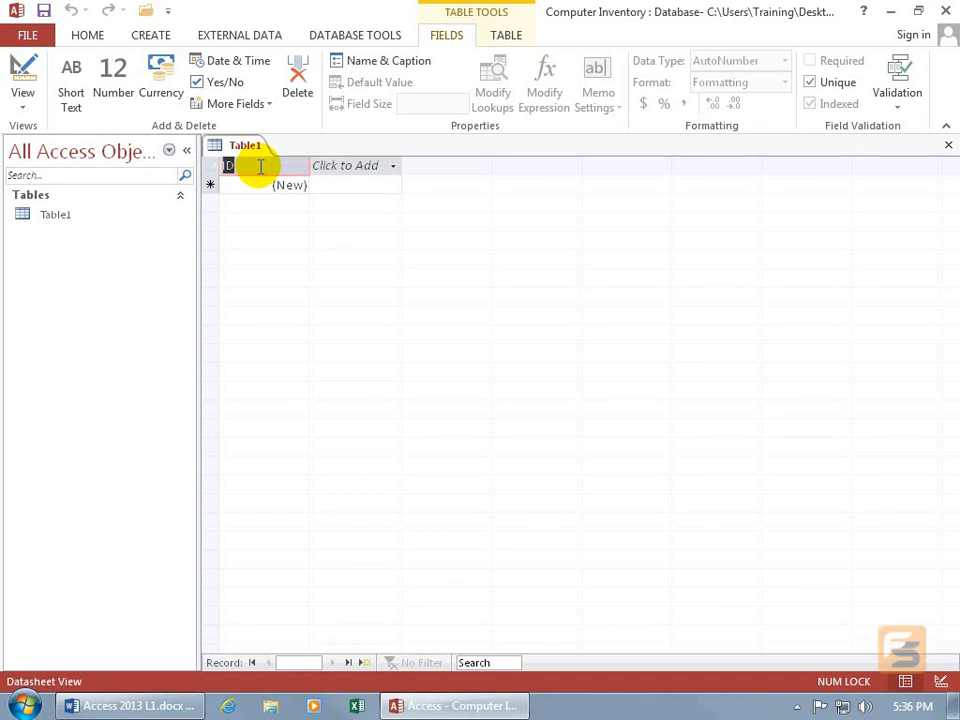
{"action": "type", "text": "Asset Tag"}
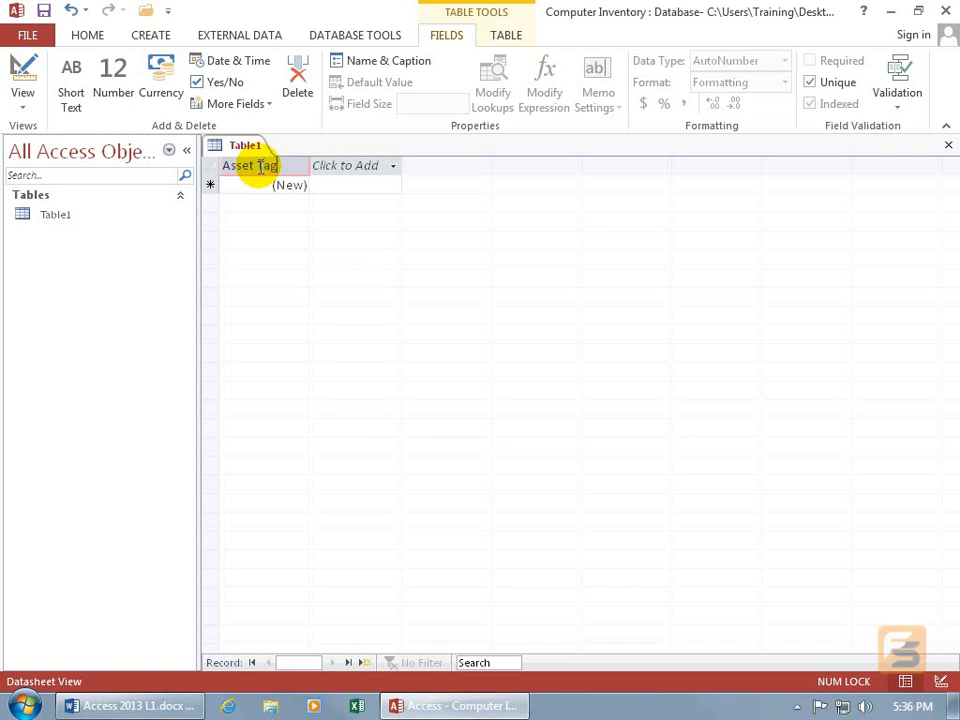
{"action": "left_click", "coordinate": [263, 191]}
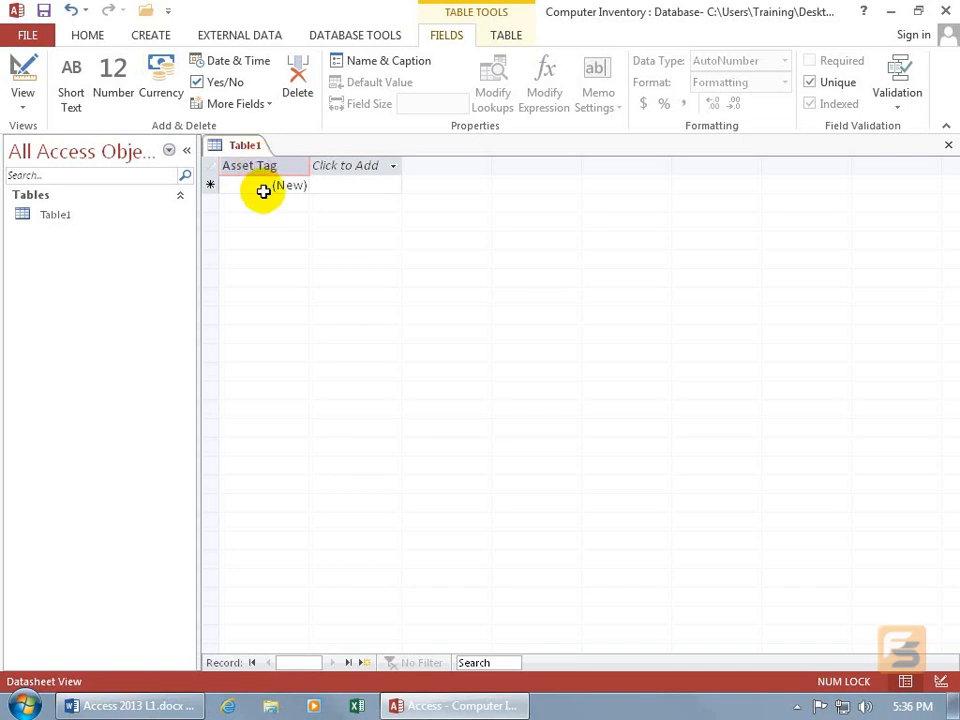
{"action": "key", "text": "Return"}
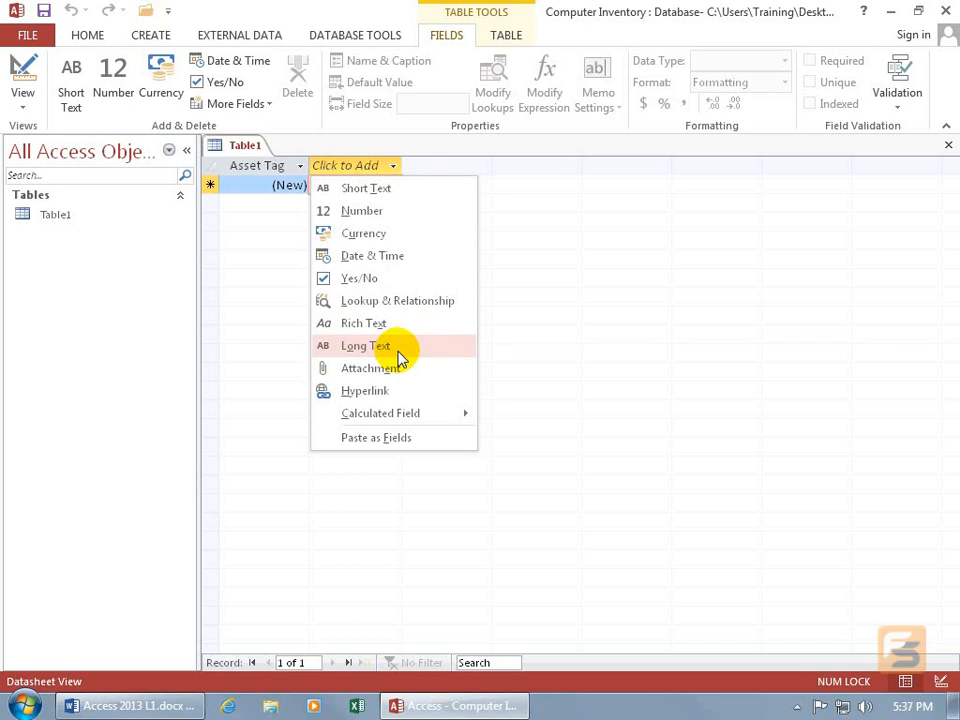
- Add a Short Text field named Manufacturer after the Asset Tag field
{"action": "left_click", "coordinate": [407, 190]}
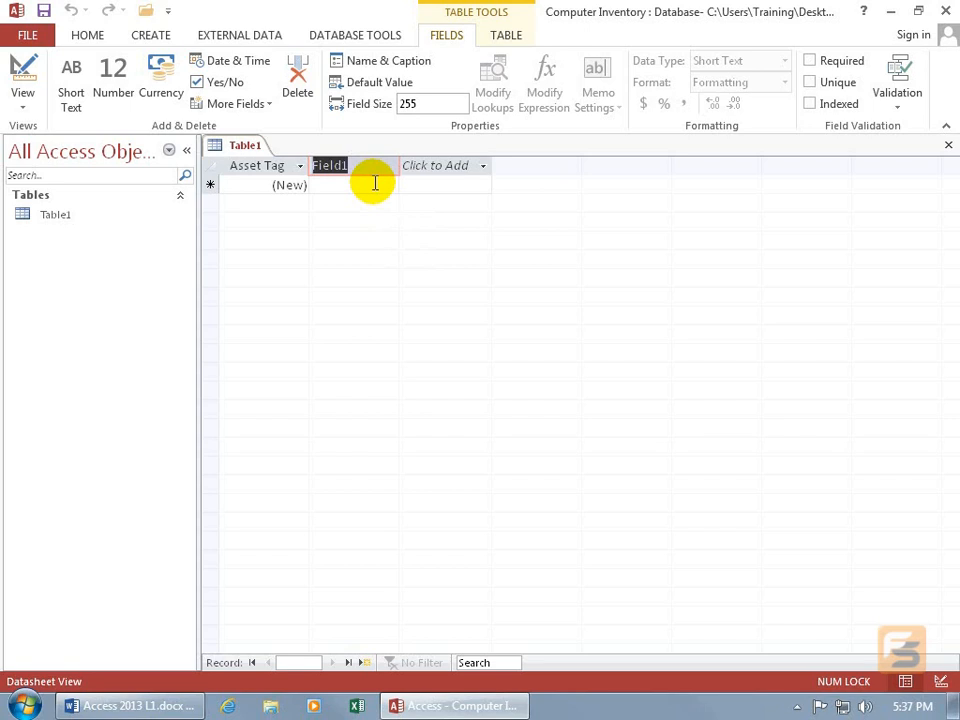
{"action": "type", "text": "Manufacturer"}
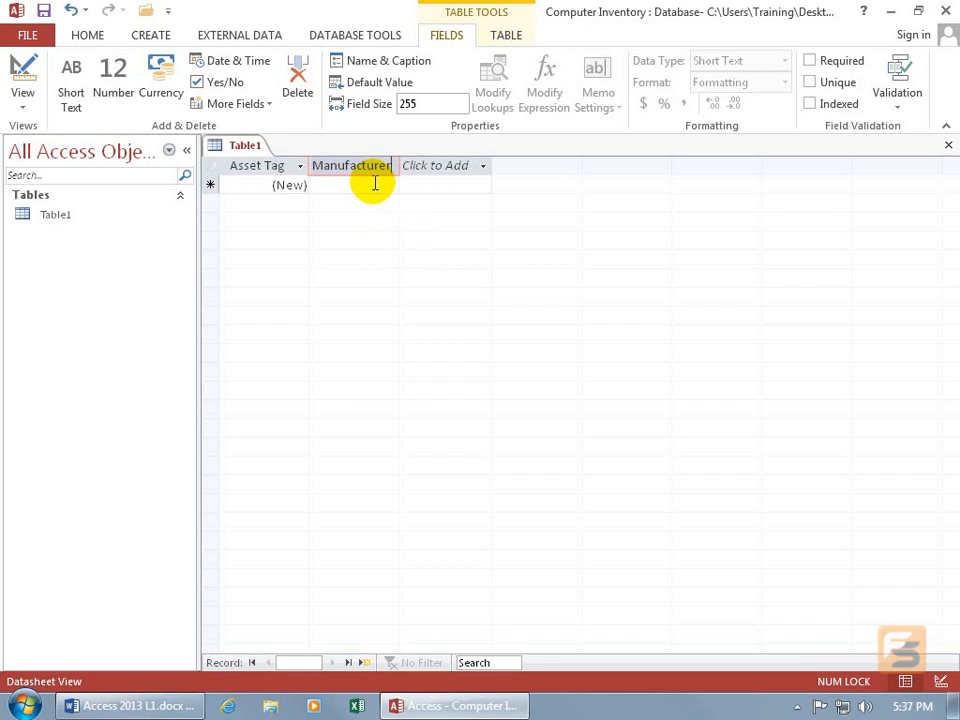
{"action": "key", "text": "Return"}
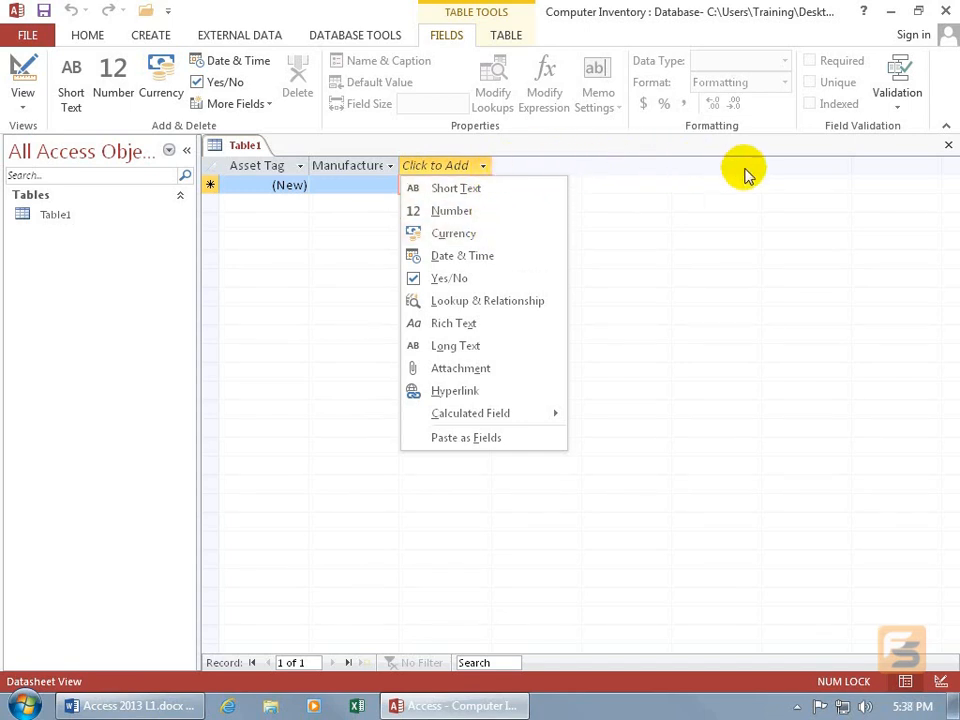
{"action": "left_click", "coordinate": [334, 347]}
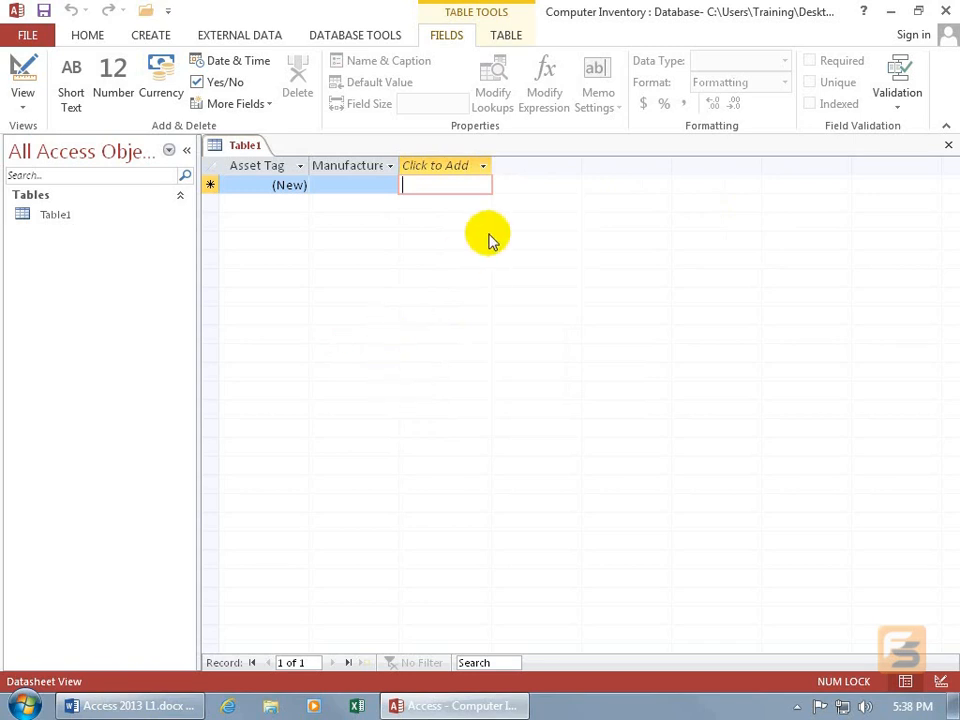
{"action": "left_click", "coordinate": [482, 166]}
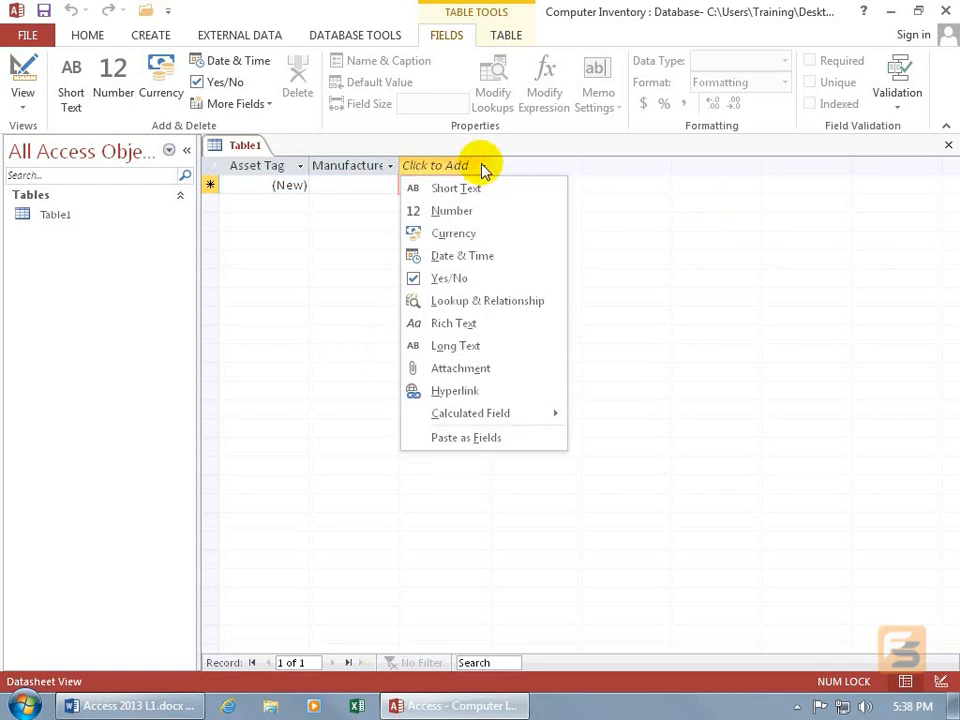
{"action": "left_click", "coordinate": [343, 283]}
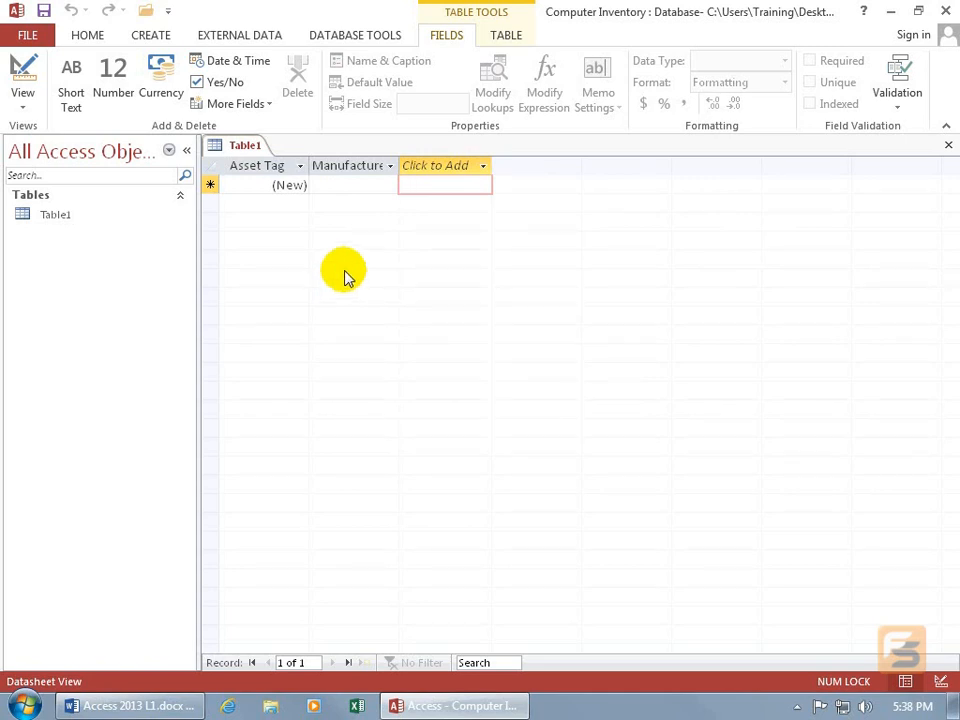
- Try widening the Manufacturer column by hand and autofit its width to the field heading
{"action": "double_click", "coordinate": [406, 166]}
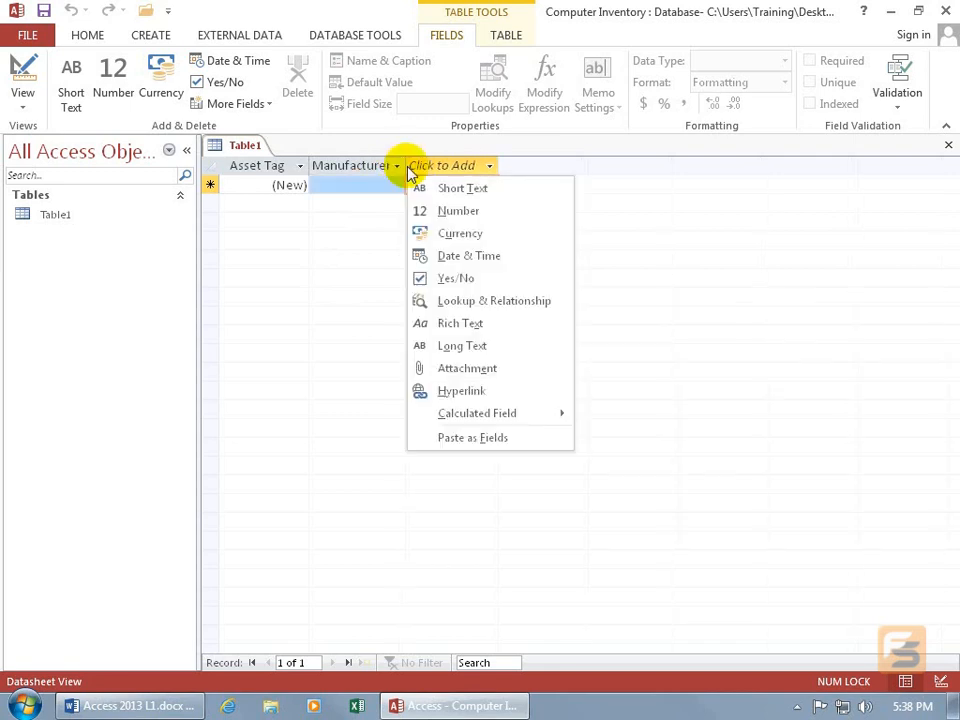
{"action": "left_click", "coordinate": [404, 166]}
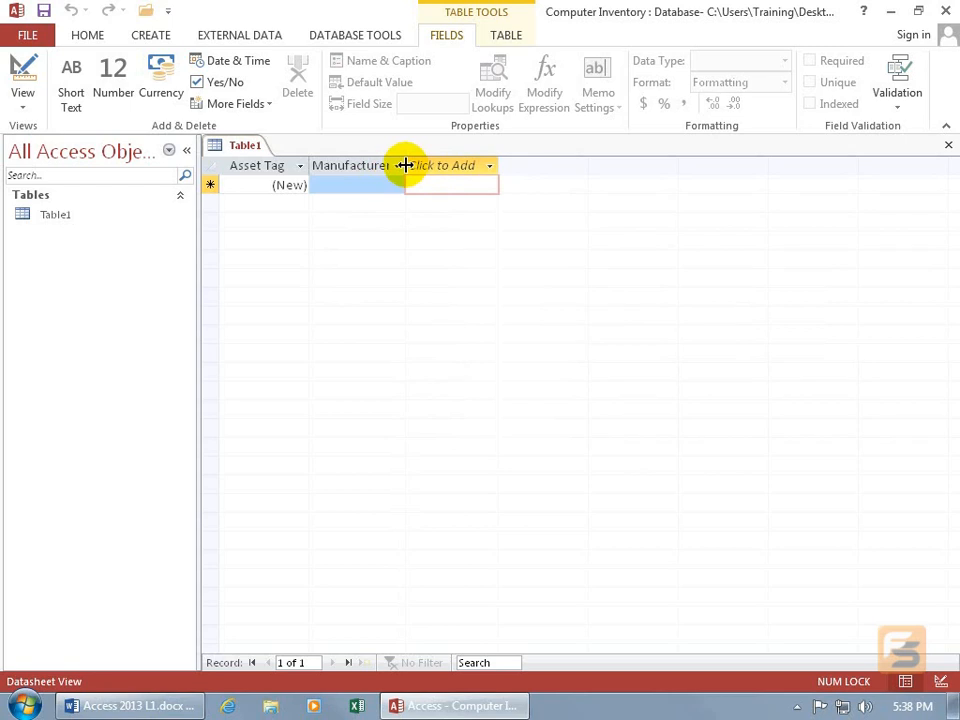
{"action": "double_click", "coordinate": [403, 166]}
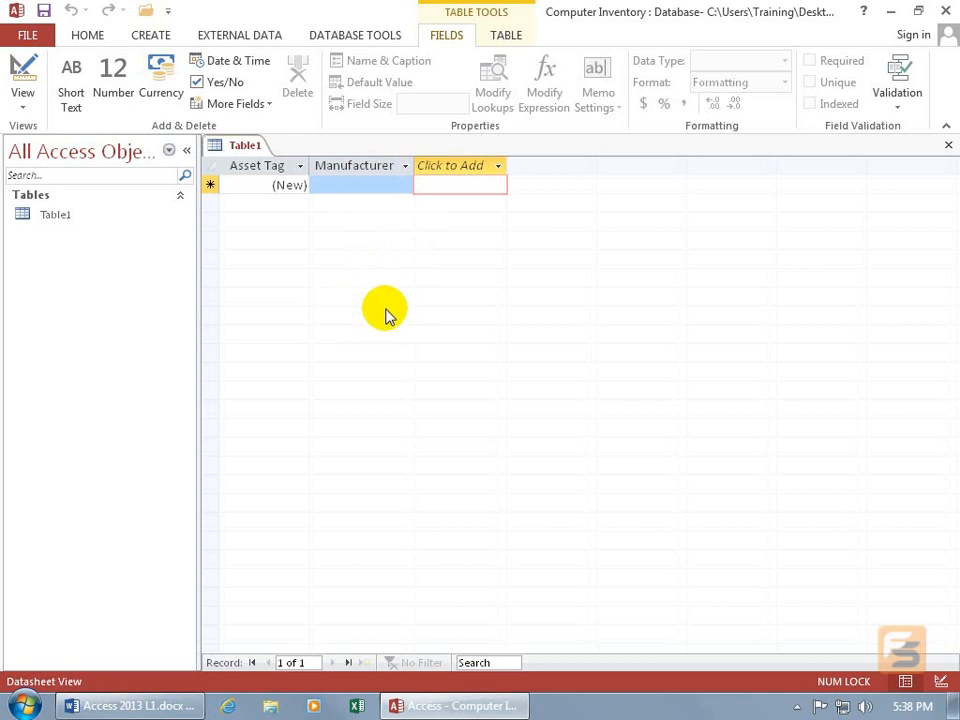
{"action": "left_click_drag", "start_coordinate": [414, 166], "coordinate": [743, 167]}
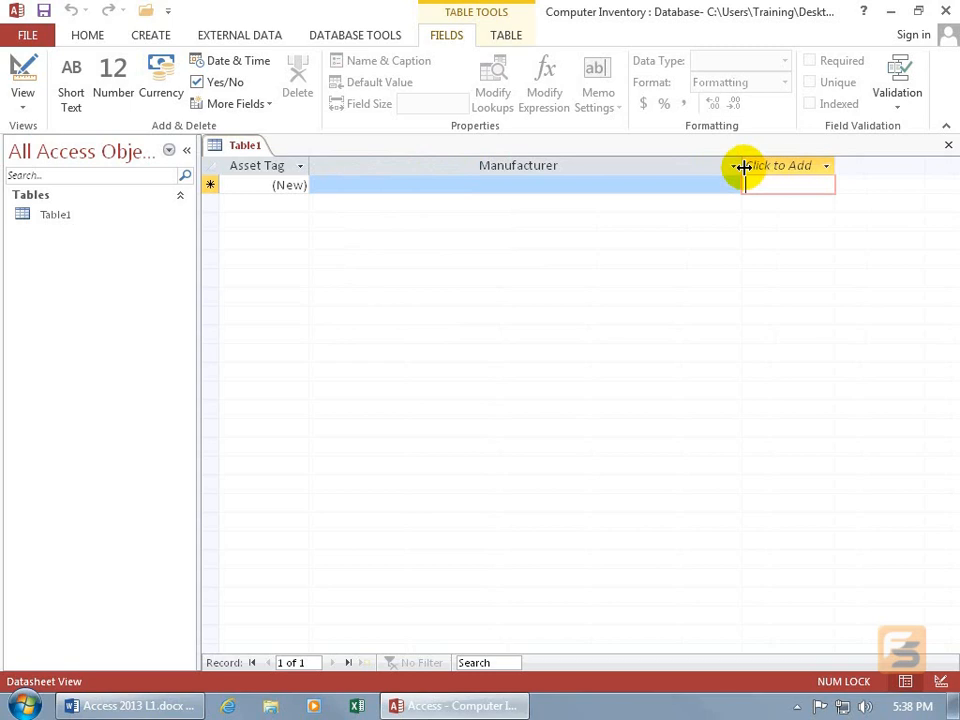
{"action": "double_click", "coordinate": [743, 166]}
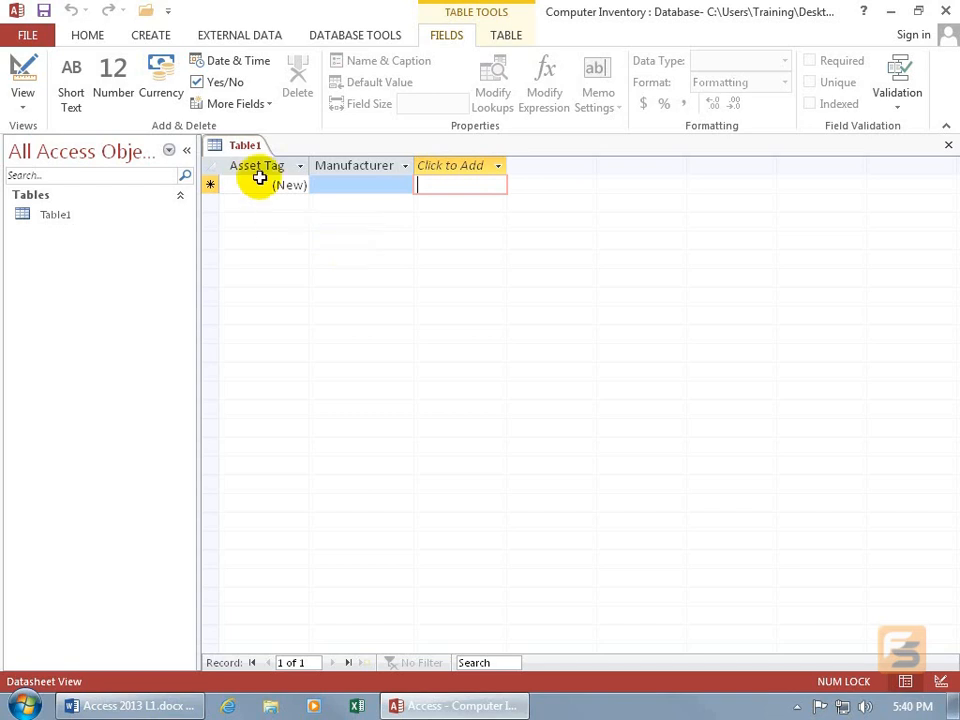
{"action": "right_click", "coordinate": [246, 148]}
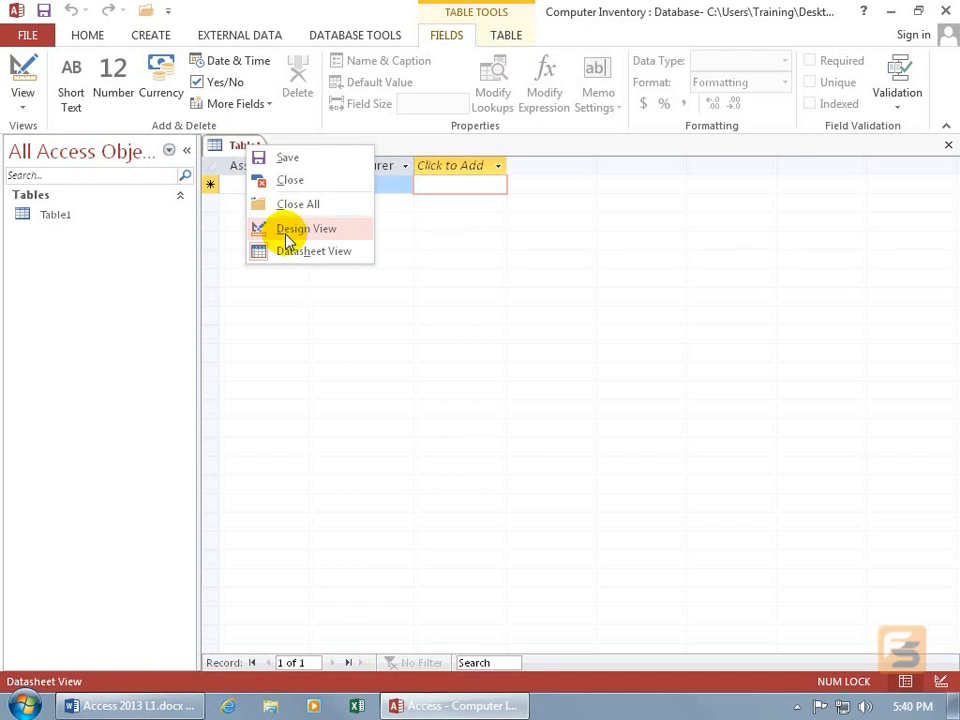
{"action": "left_click", "coordinate": [460, 270]}
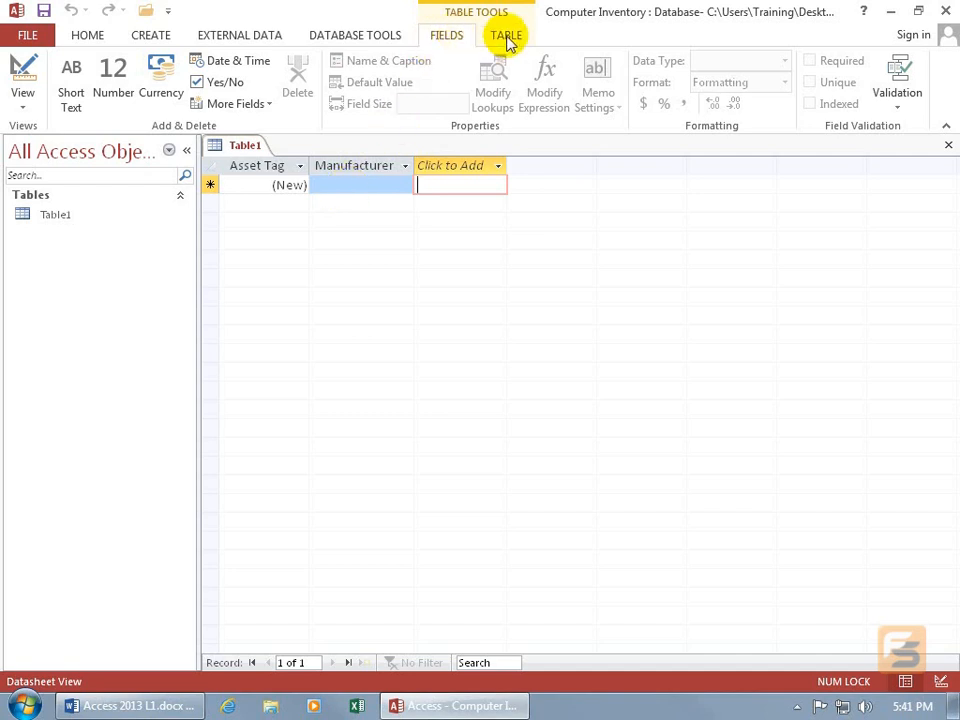
{"action": "right_click", "coordinate": [242, 149]}
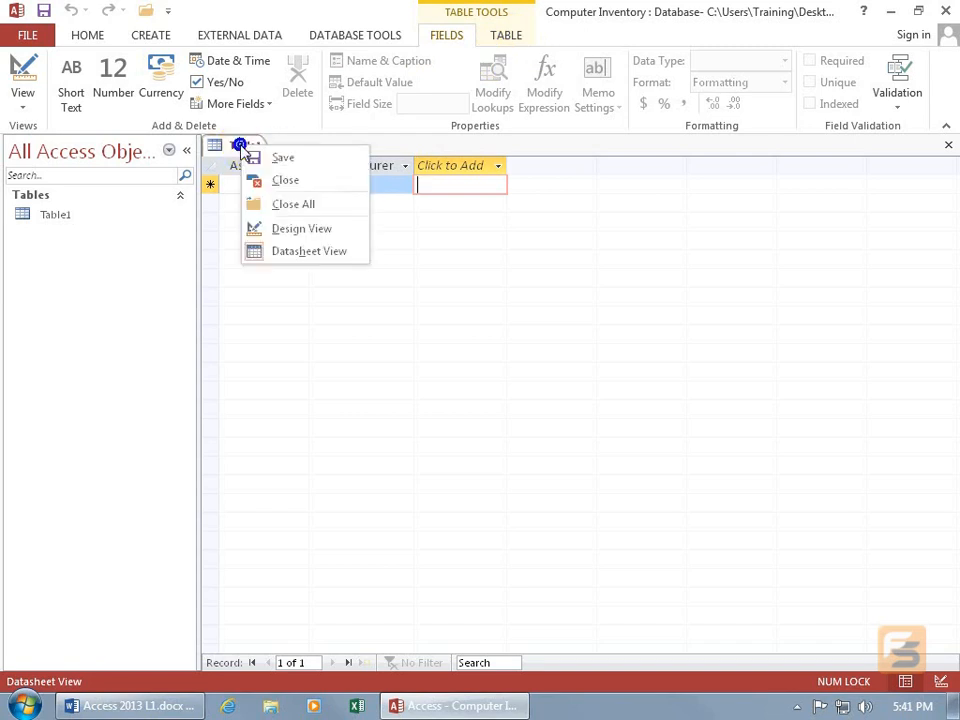
{"action": "left_click", "coordinate": [234, 147]}
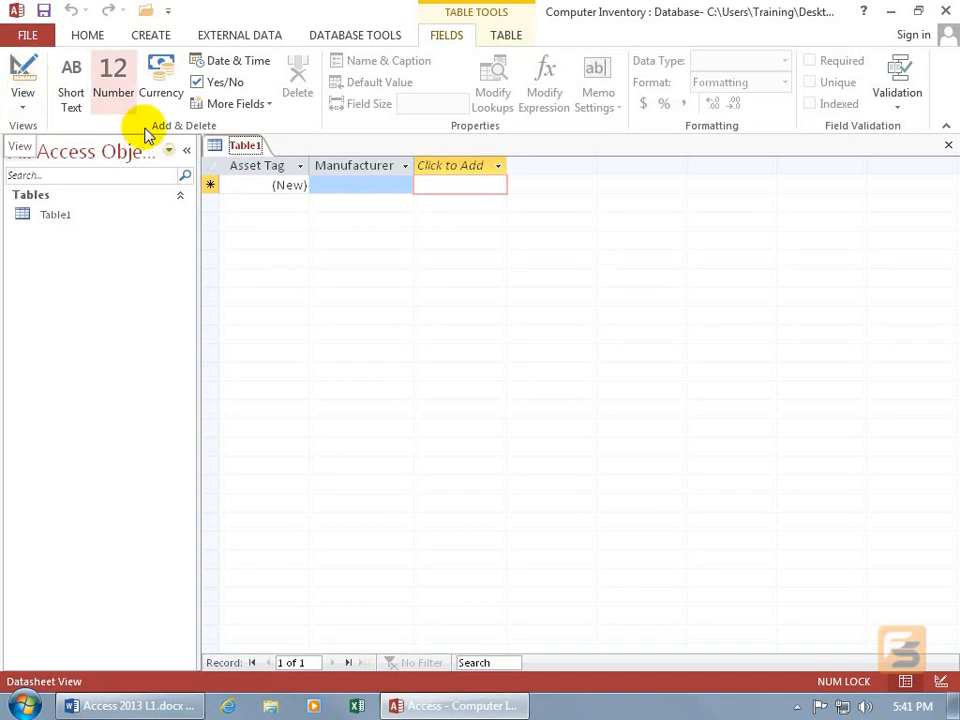
{"action": "right_click", "coordinate": [238, 147]}
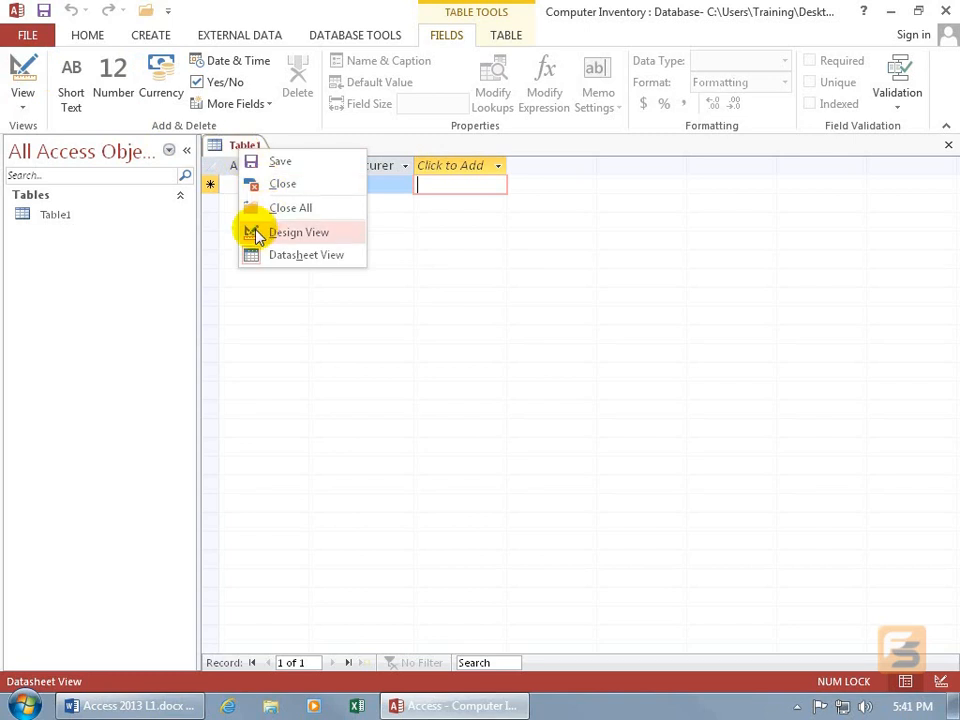
- Switch the new table to Design view and save it under the name tblComputers
{"action": "left_click", "coordinate": [99, 42]}
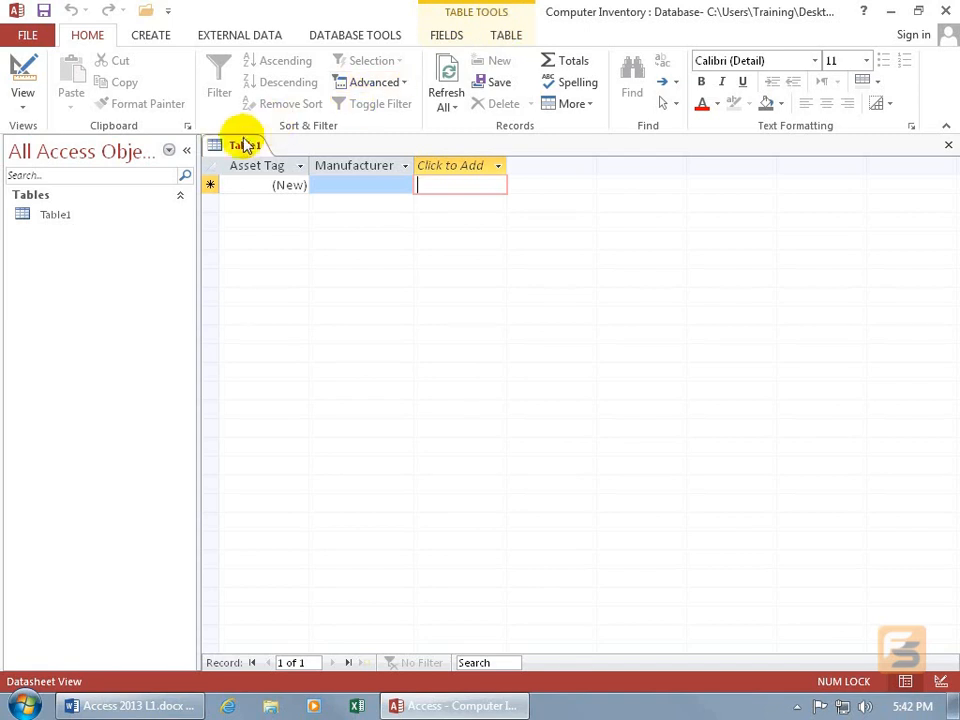
{"action": "left_click", "coordinate": [26, 72]}
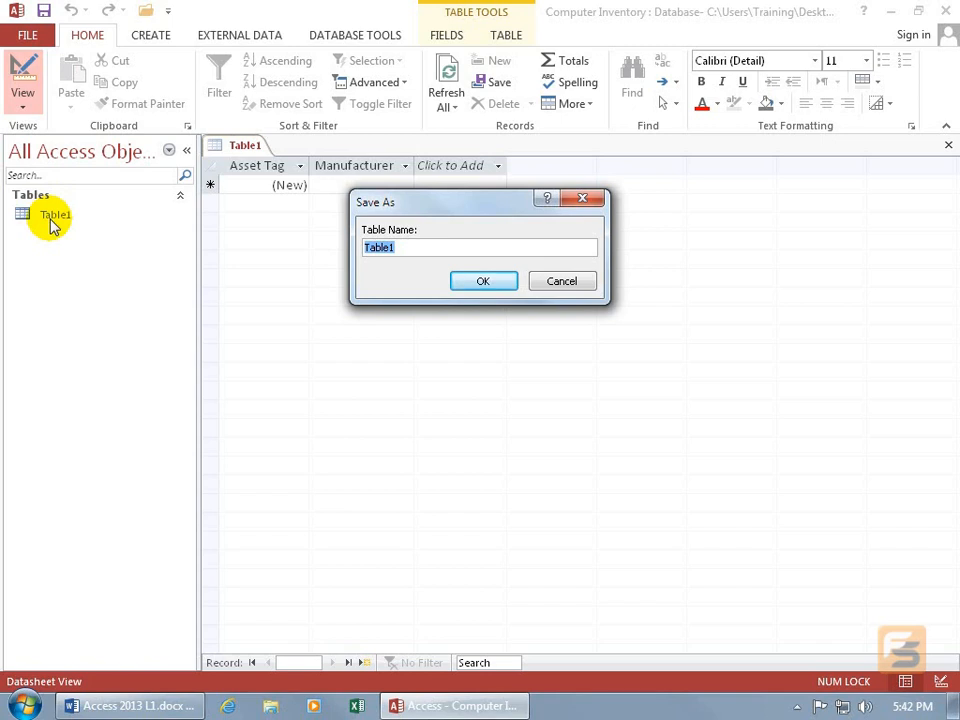
{"action": "left_click", "coordinate": [484, 246]}
{"action": "left_click_drag", "start_coordinate": [484, 246], "coordinate": [356, 246]}
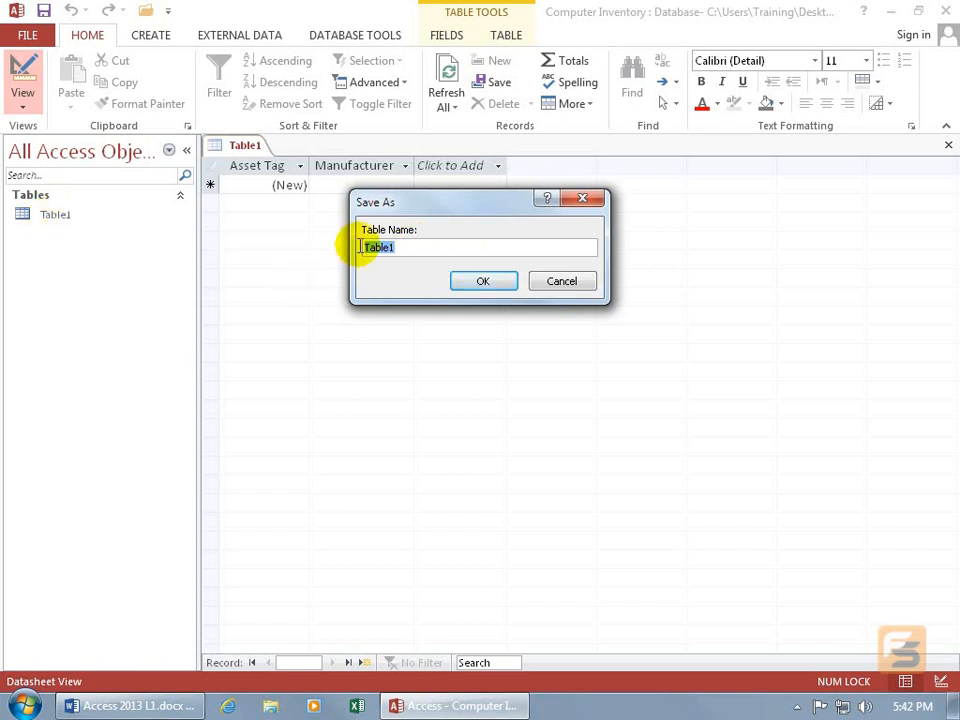
{"action": "type", "text": "tblComputer"}
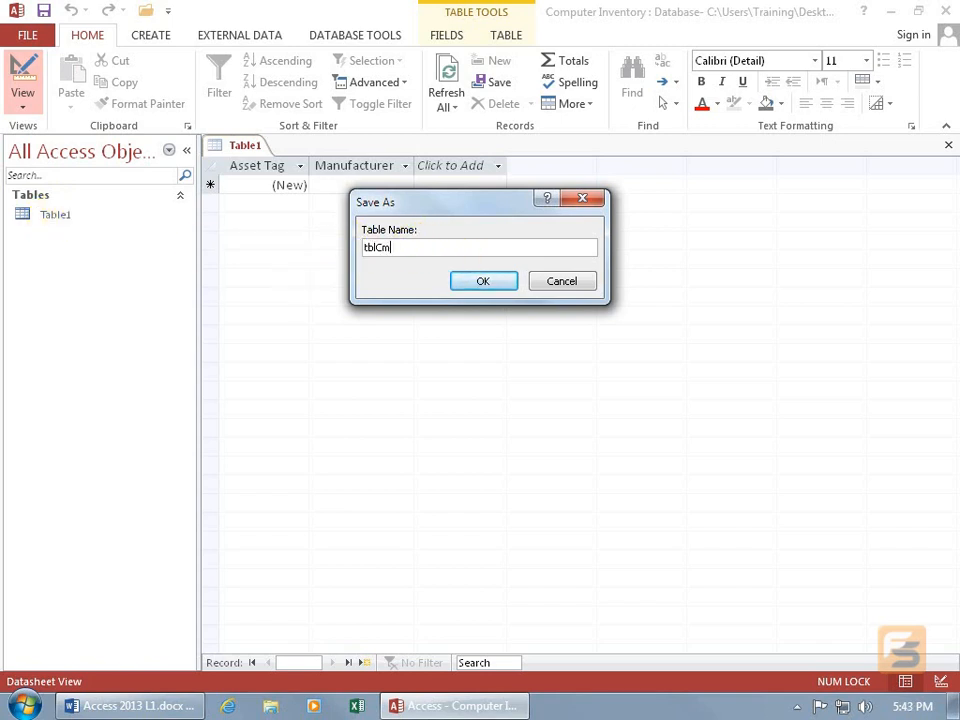
{"action": "type", "text": "s"}
{"action": "key", "text": "Return"}
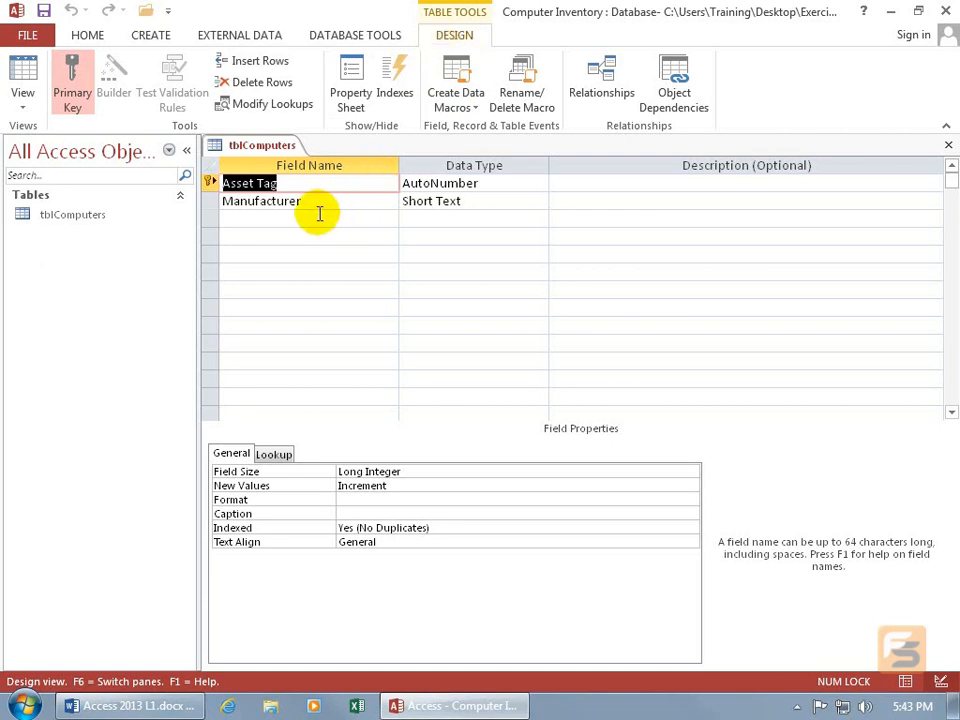
- Look at the property sheet of the tblComputers table and close it
{"action": "left_click", "coordinate": [352, 74]}
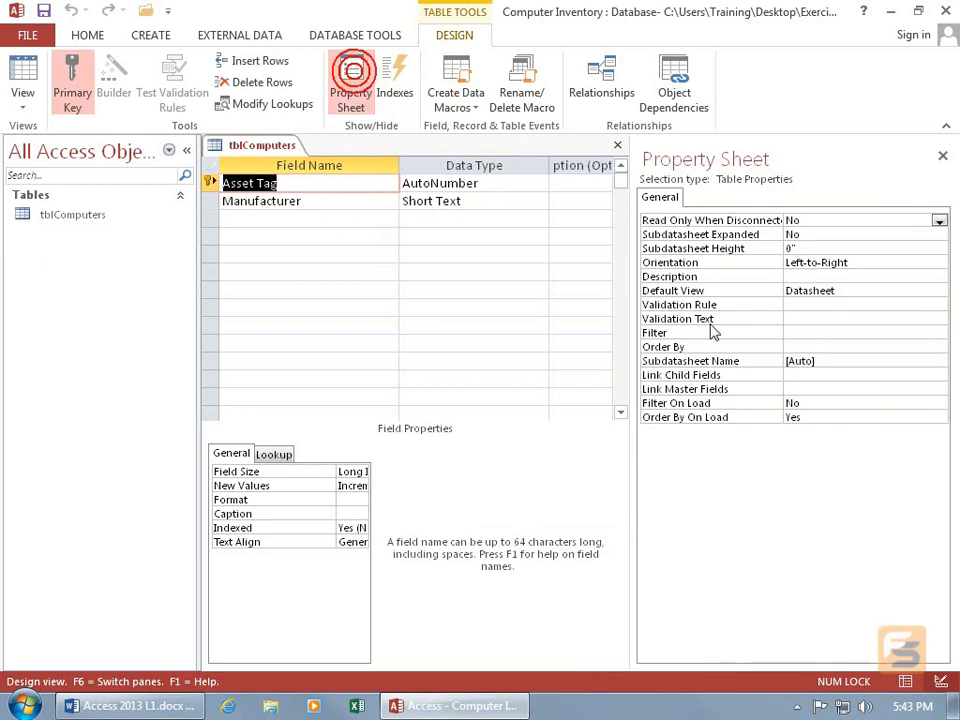
{"action": "left_click", "coordinate": [943, 158]}
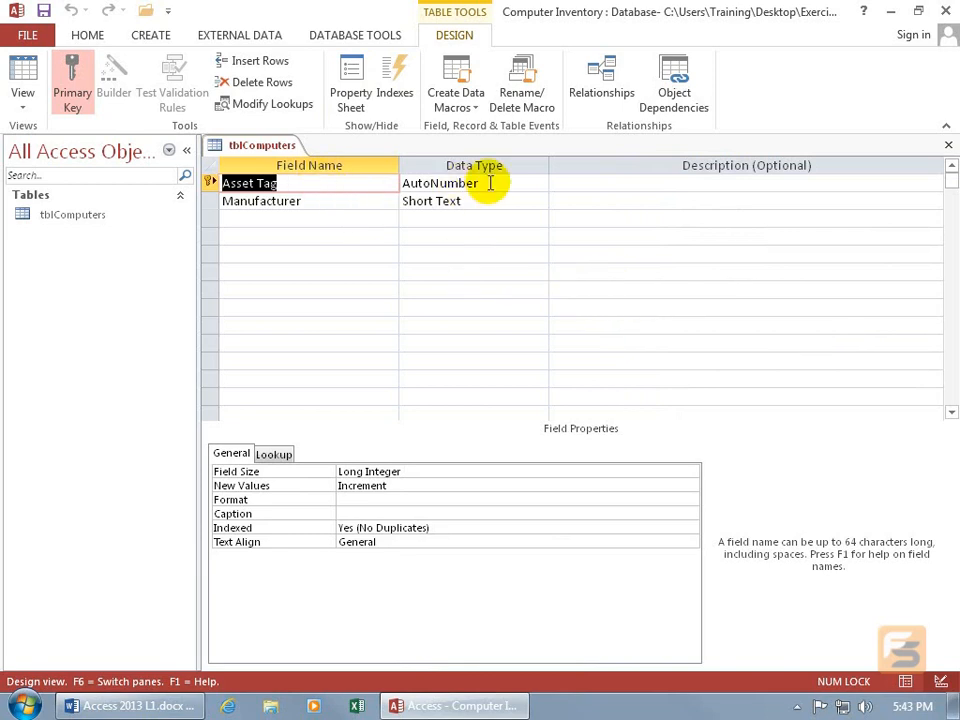
- Examine the name, data type and properties of the Asset Tag and Manufacturer fields, and go to the first empty field row
{"action": "left_click", "coordinate": [606, 182]}
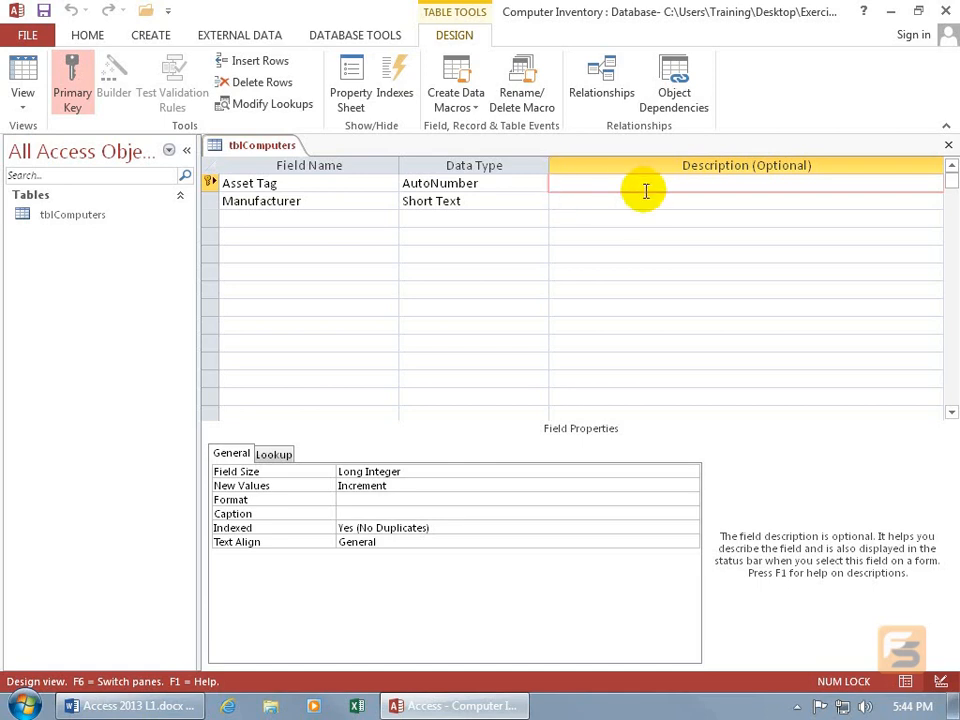
{"action": "left_click", "coordinate": [334, 182]}
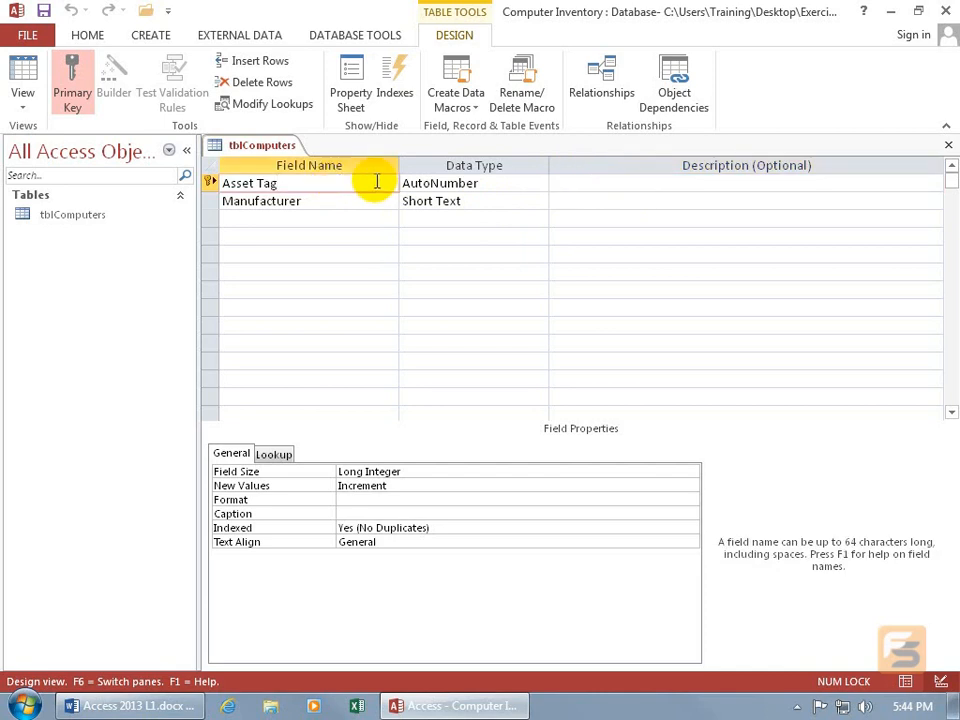
{"action": "left_click", "coordinate": [499, 184]}
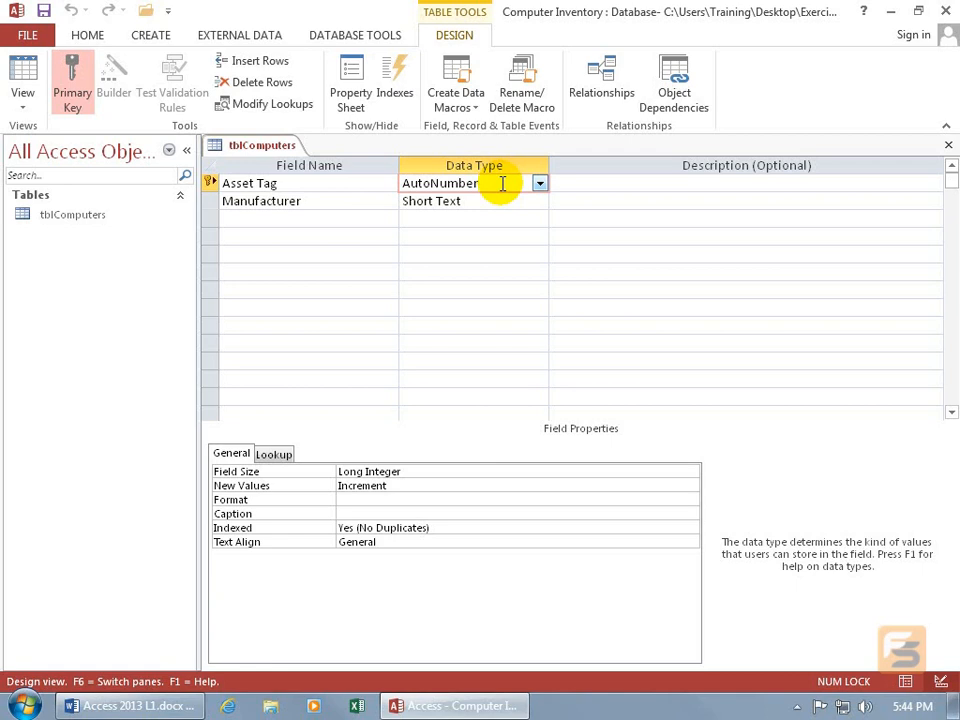
{"action": "left_click", "coordinate": [364, 199]}
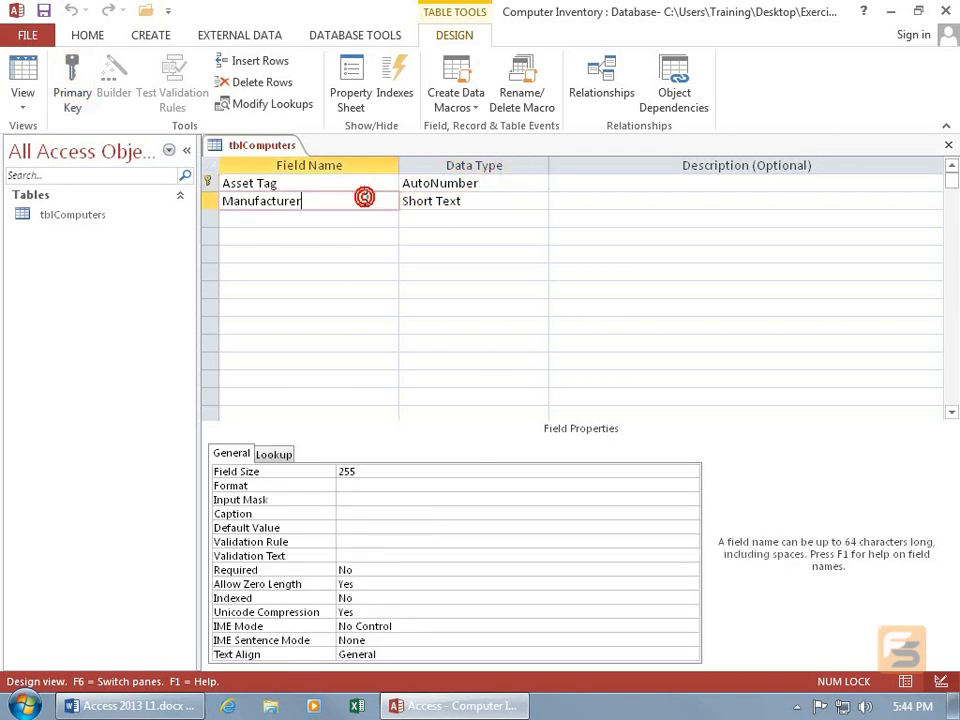
{"action": "left_click", "coordinate": [414, 197]}
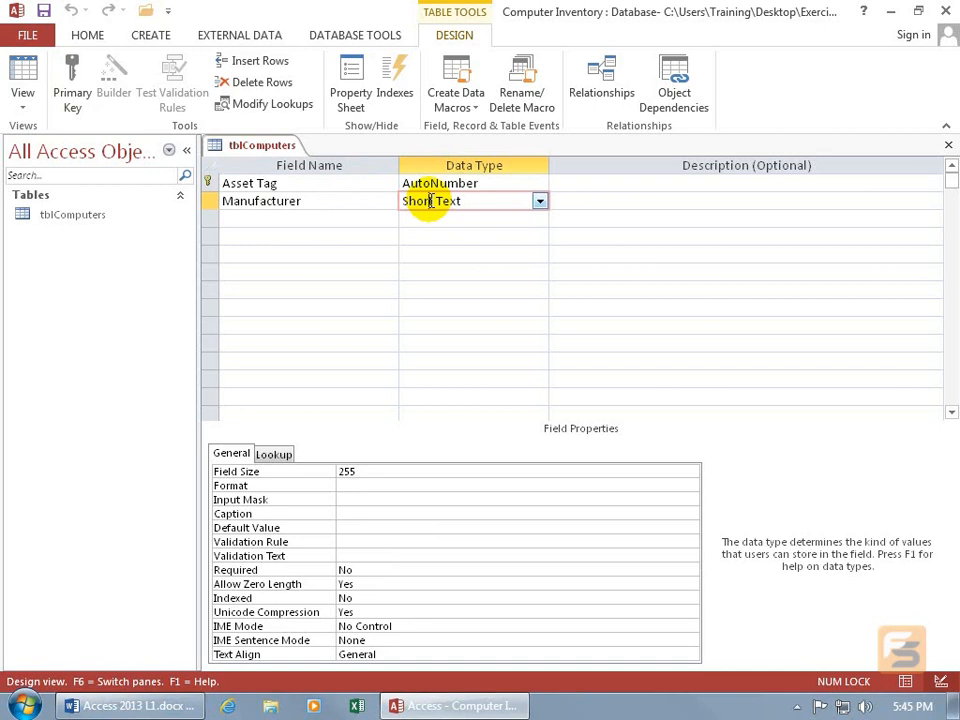
{"action": "left_click", "coordinate": [379, 217]}
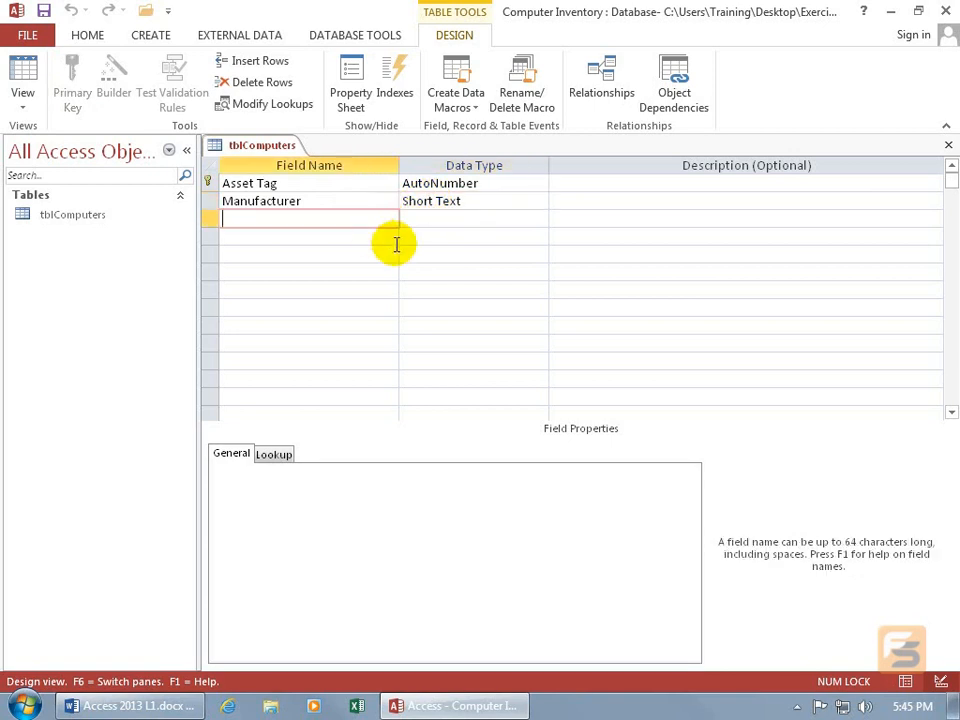